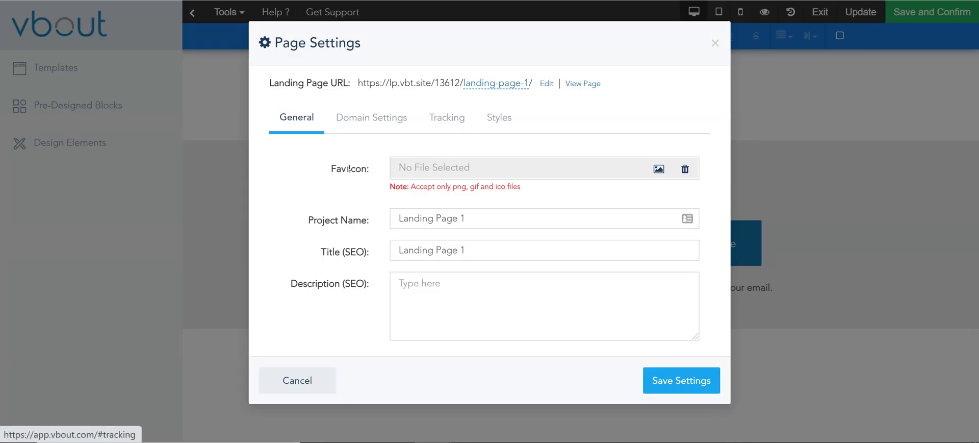
- Set the landing page's project name to "Compare offer"
left_click_drag(327, 169, 370, 169)
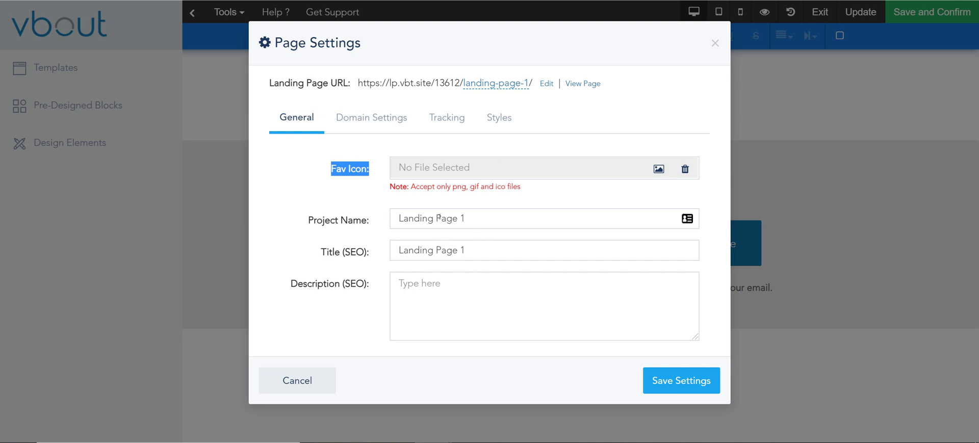
left_click_drag(488, 216, 290, 228)
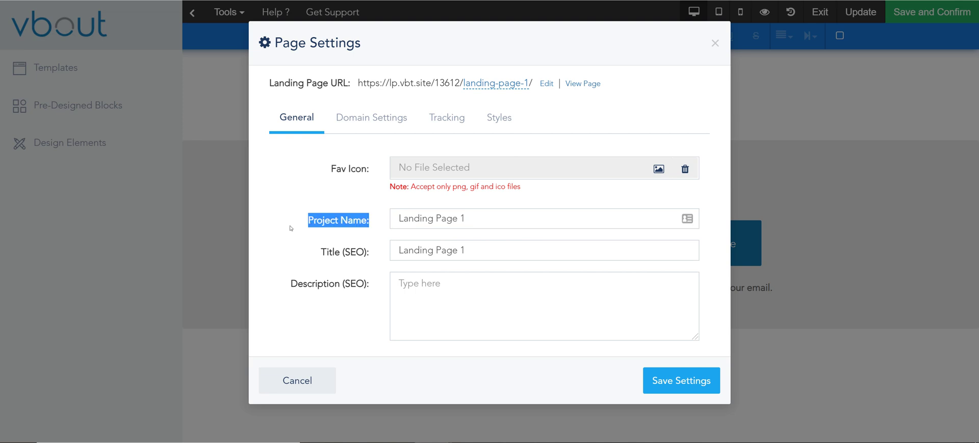
left_click_drag(477, 219, 345, 218)
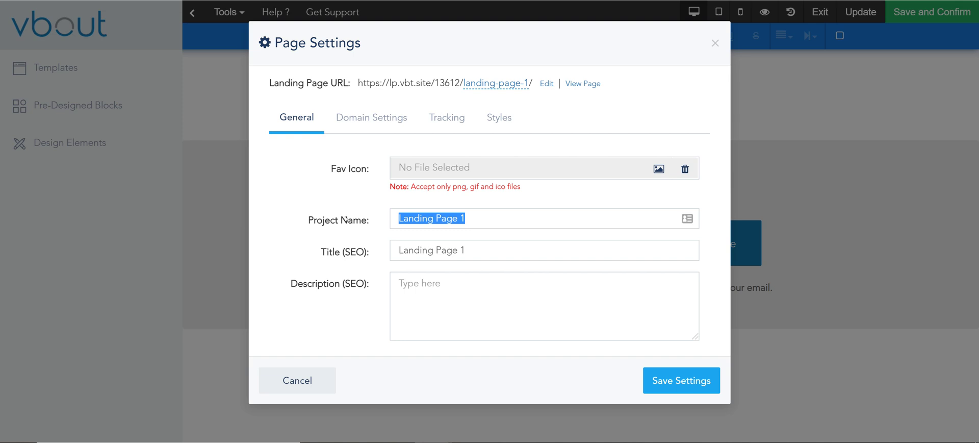
type("Compare offe")
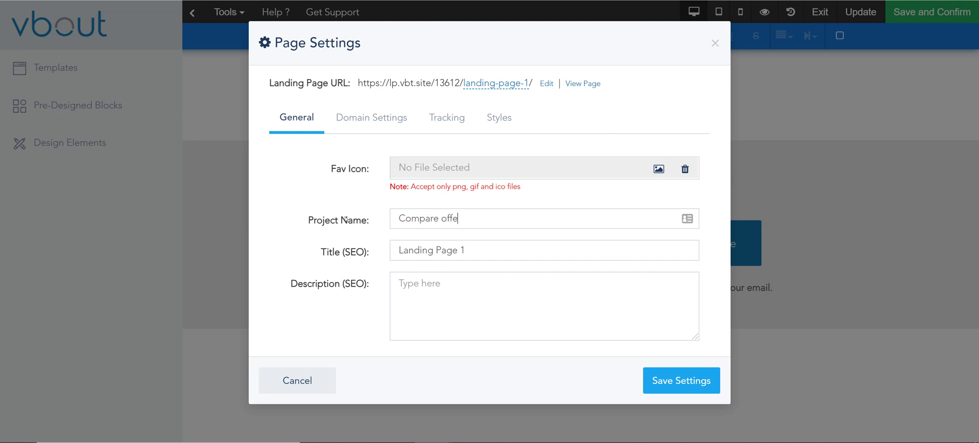
type("r")
left_click_drag(375, 220, 295, 221)
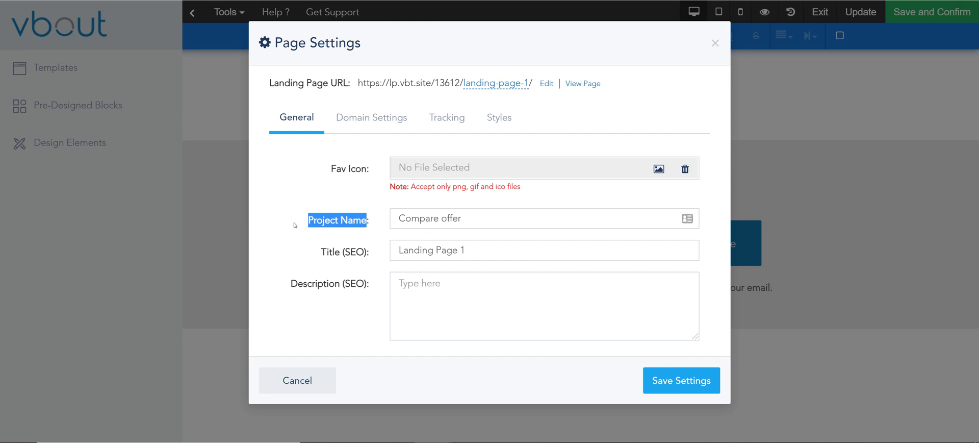
left_click(525, 221)
- Set the landing page's SEO title to "Compare marketing platforms"
left_click_drag(503, 245, 360, 251)
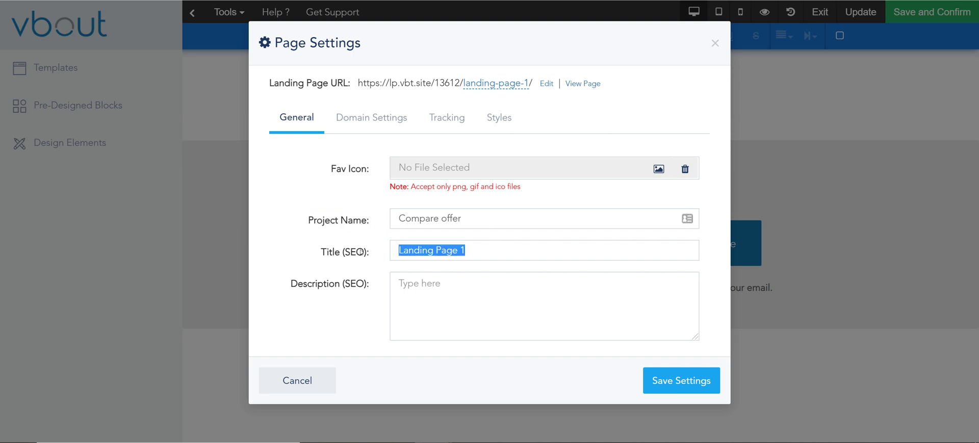
type("Compare ")
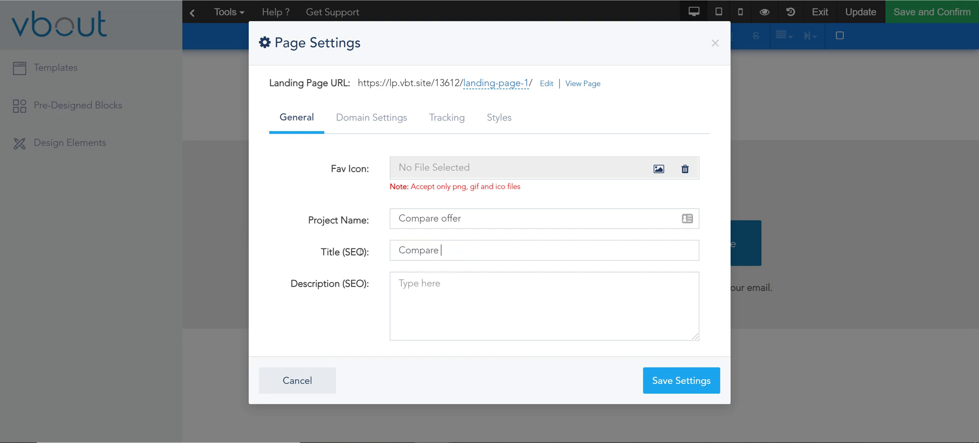
type("marketing platforms")
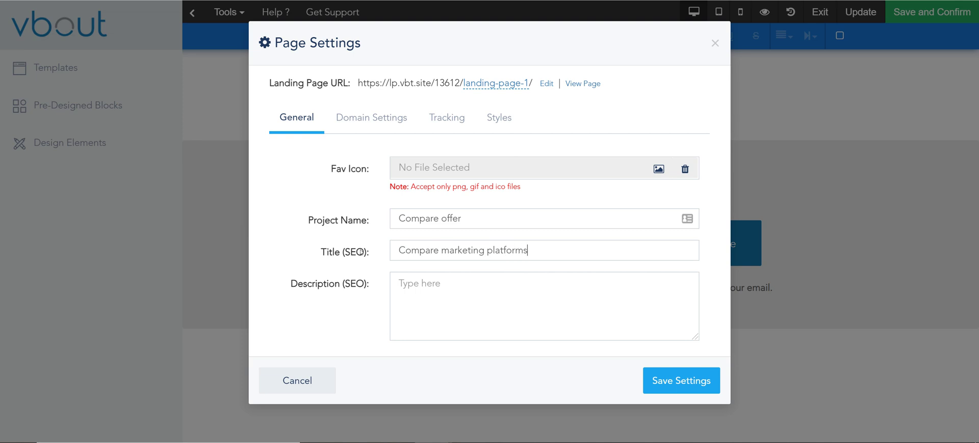
left_click(405, 338)
- Assign the verified domain events.leadbuffer.com as the landing page's domain alias
left_click(379, 127)
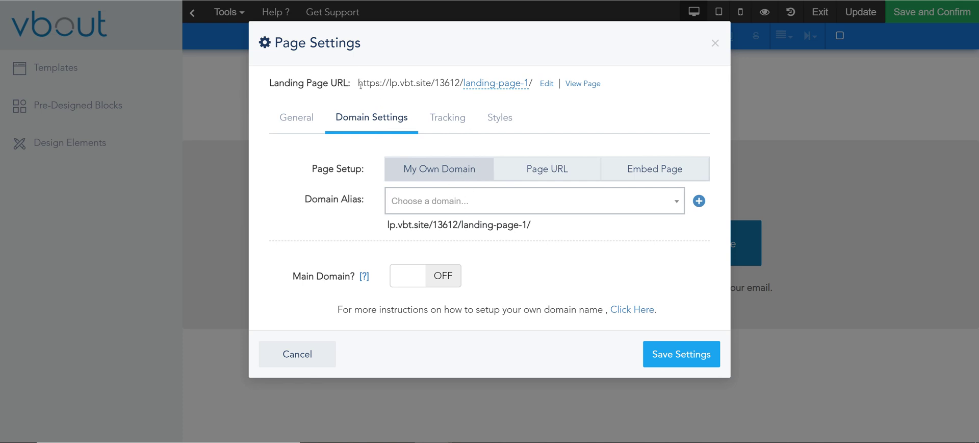
left_click_drag(360, 84, 537, 85)
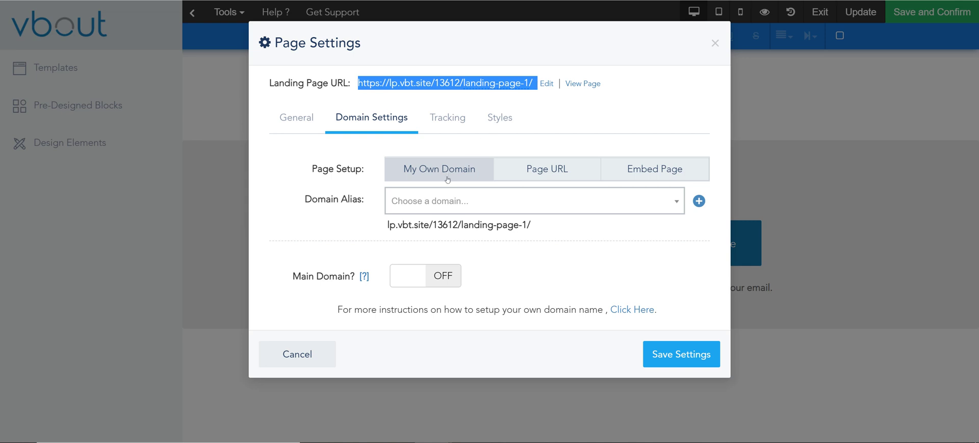
left_click(423, 202)
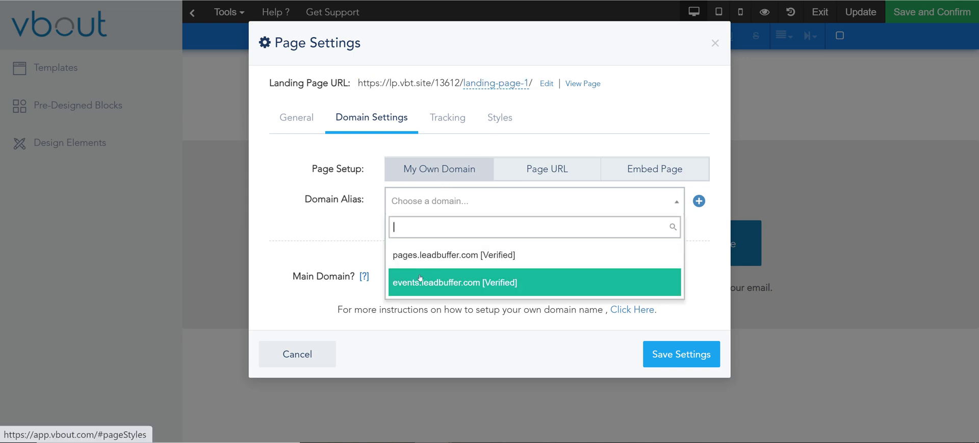
left_click(449, 283)
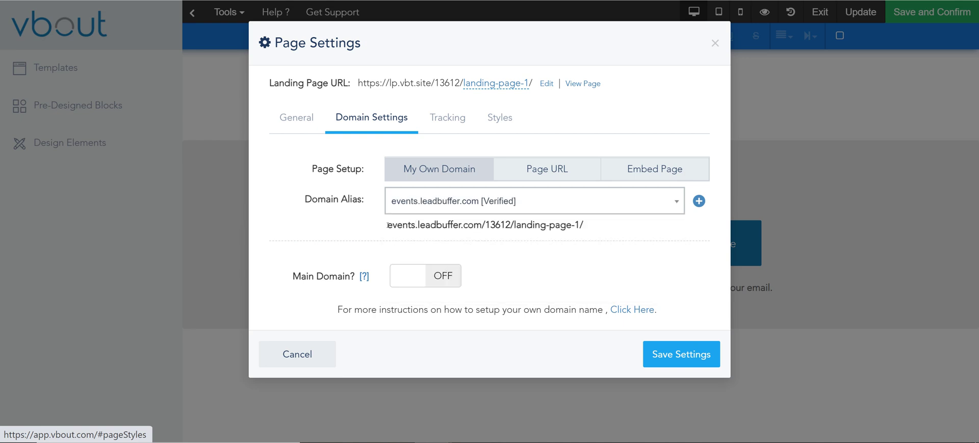
left_click_drag(387, 224, 586, 227)
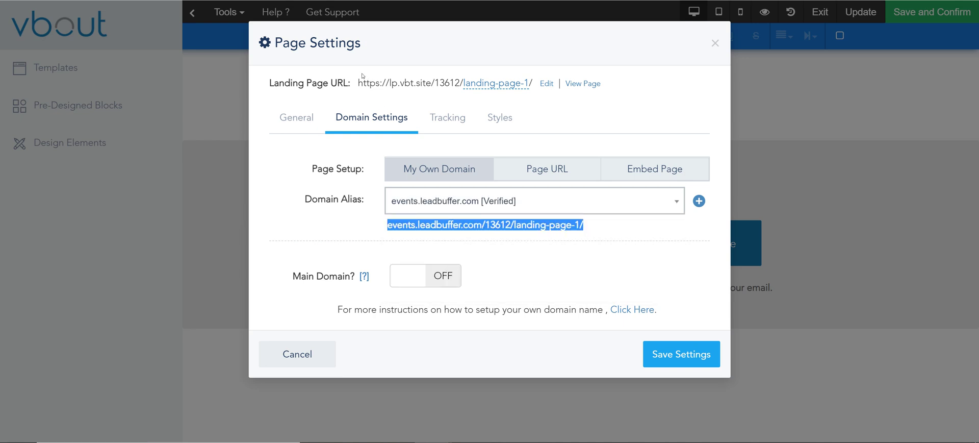
- Change the ending of the landing page URL to "download-whitepaper" and save it
left_click_drag(357, 82, 471, 84)
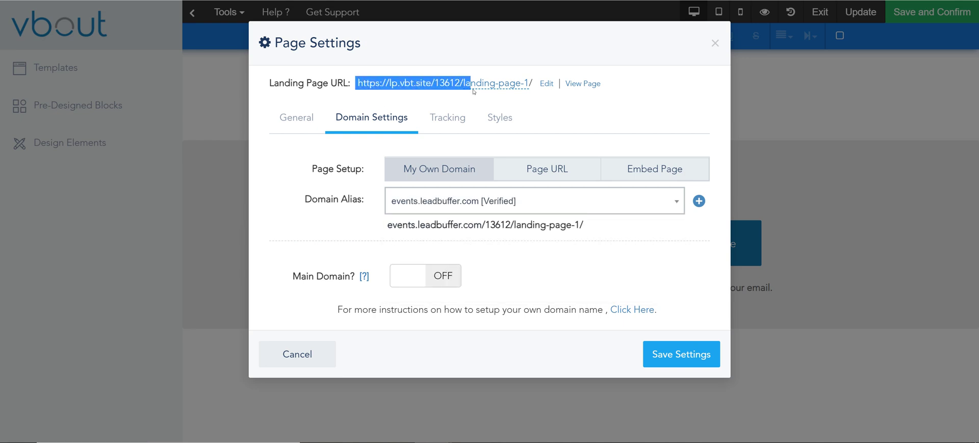
left_click(510, 88)
left_click_drag(528, 92, 451, 92)
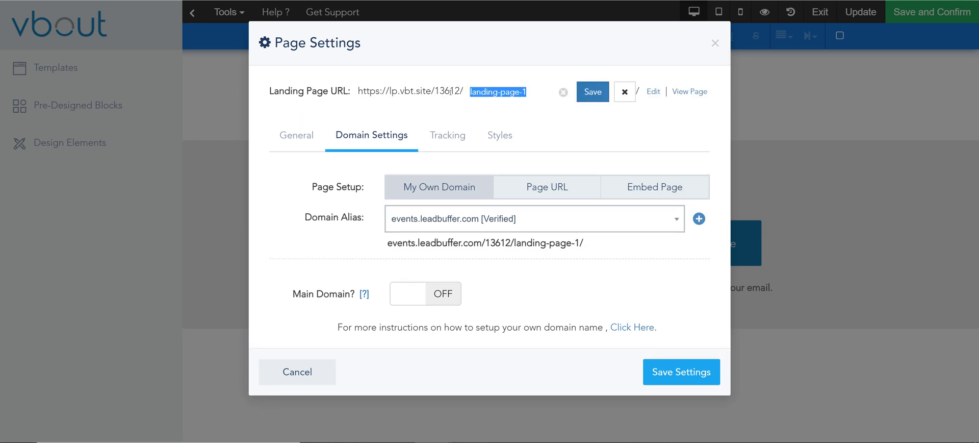
type("Download")
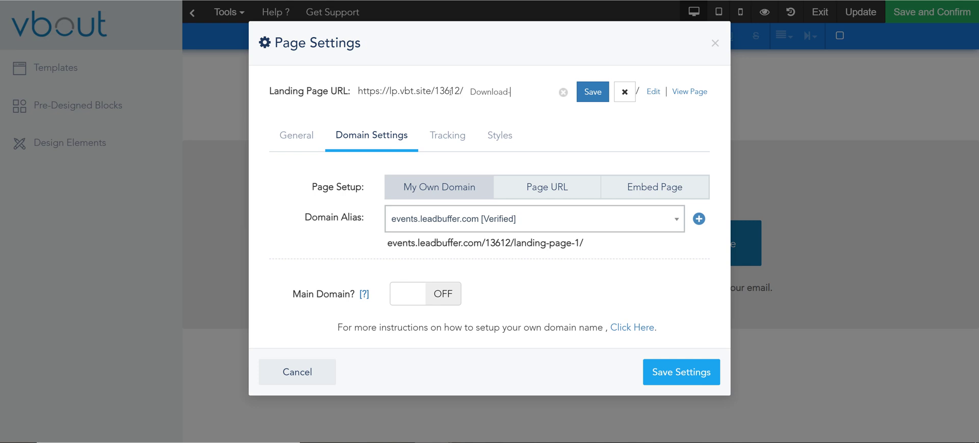
type("-whitepaper")
left_click(580, 100)
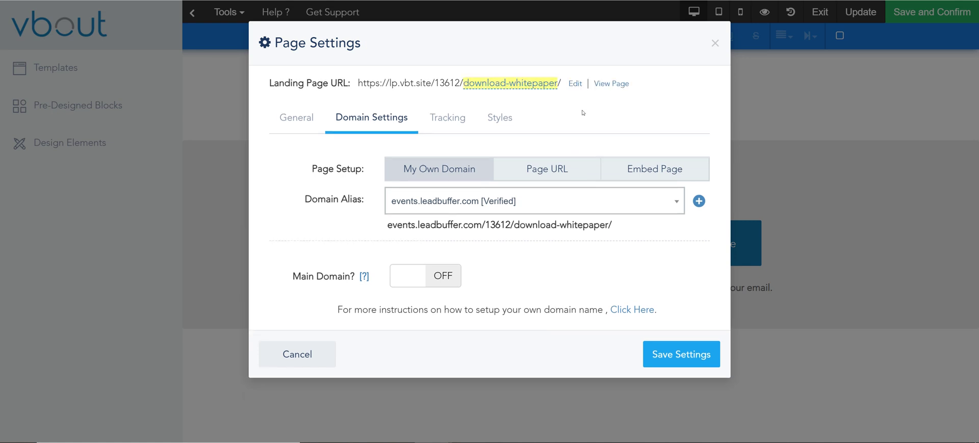
left_click_drag(623, 229, 362, 238)
left_click(362, 238)
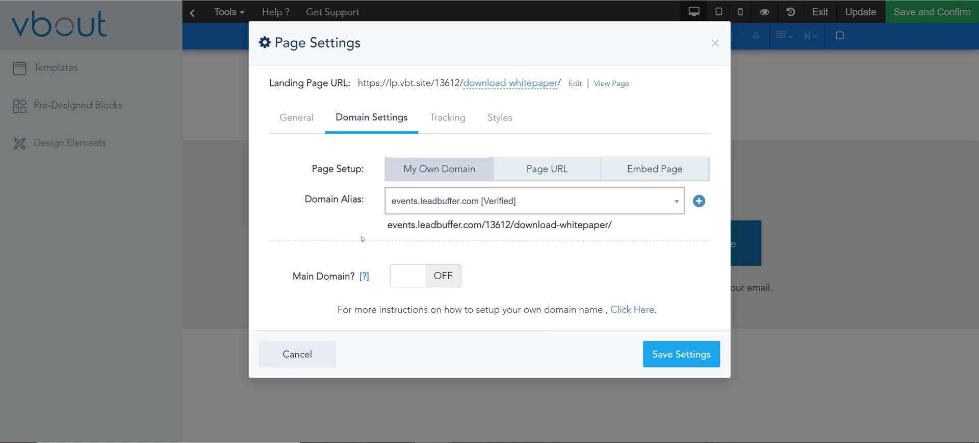
- Review the Page URL and Embed Page setup options, including the embed code, and return to the My Own Domain setup
left_click(569, 167)
left_click(646, 172)
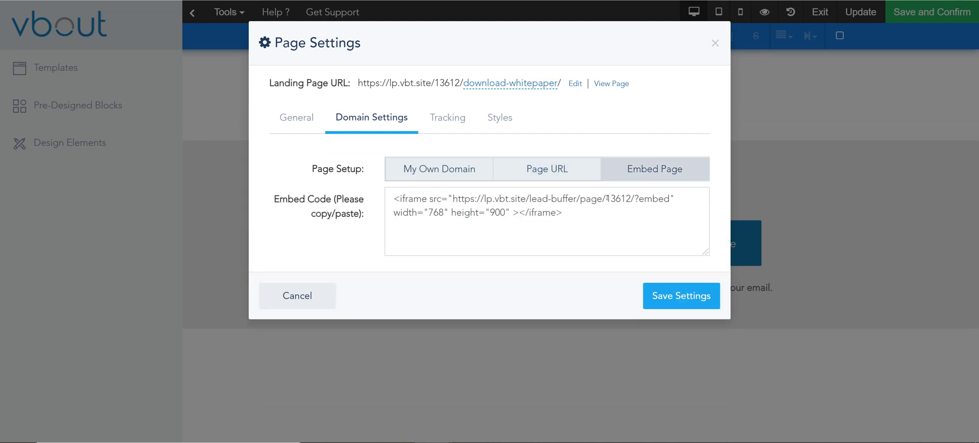
left_click_drag(586, 220, 447, 175)
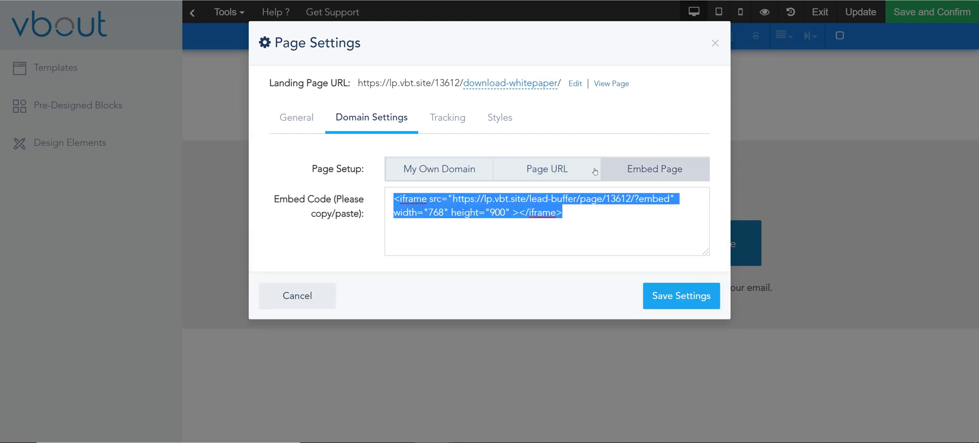
left_click(437, 173)
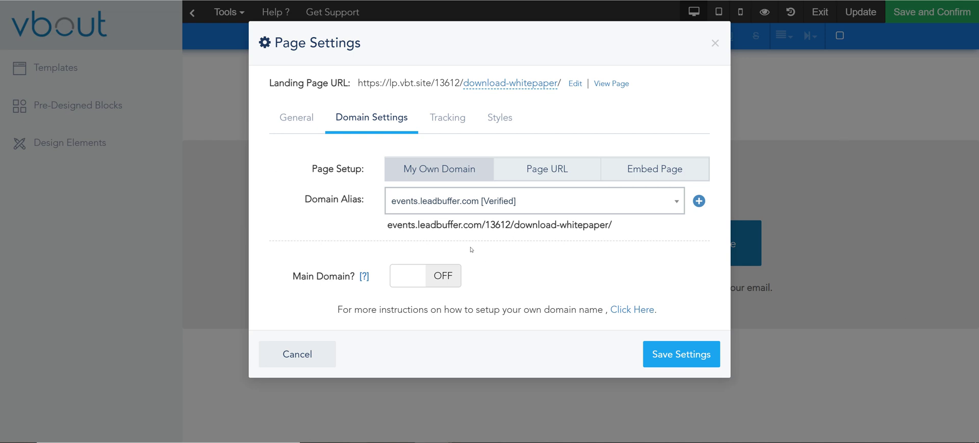
- Try making this page the main page of the chosen domain and switch the Main Domain option back off
left_click_drag(486, 223, 614, 226)
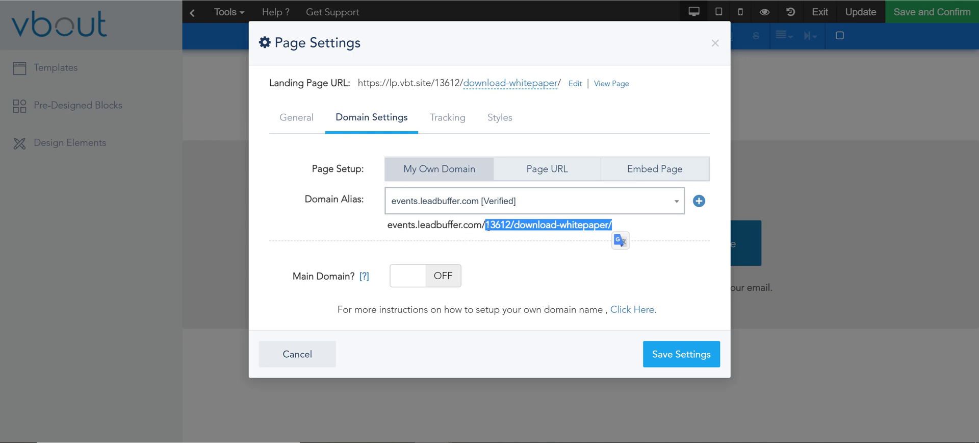
left_click(451, 274)
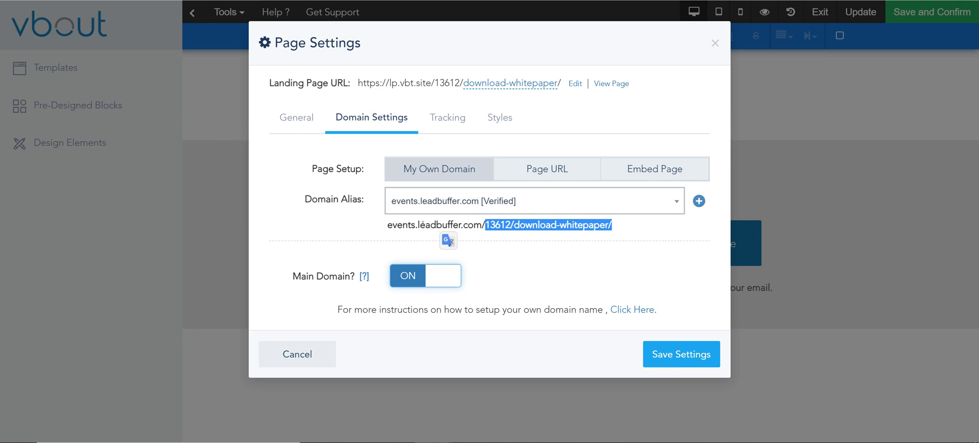
left_click(484, 232)
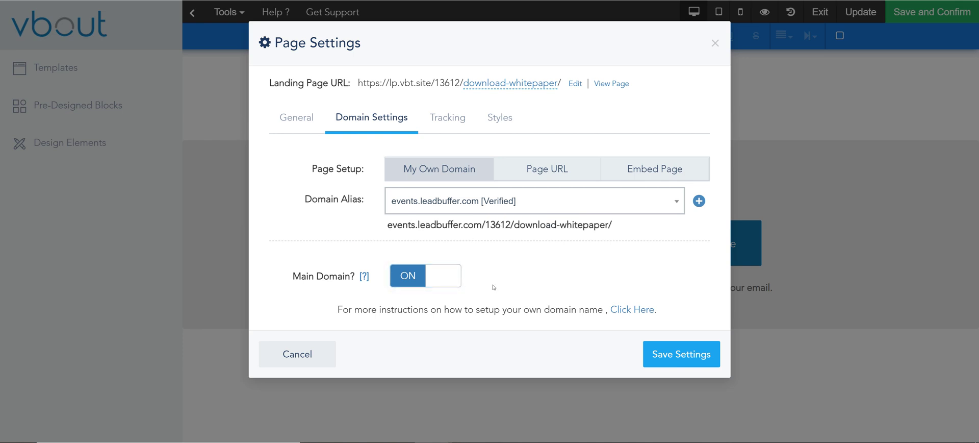
left_click(414, 278)
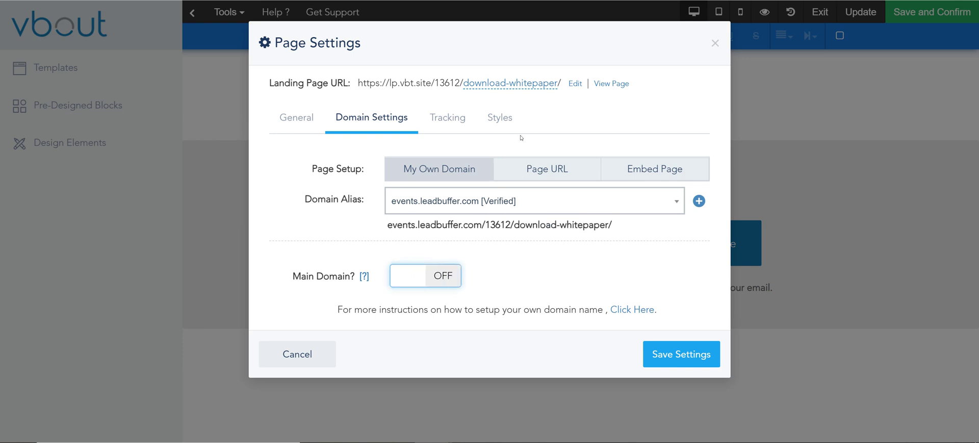
- Enable third-party tracking and UTM tracking for the landing page, leaving the code and UTM fields as they are
left_click(450, 127)
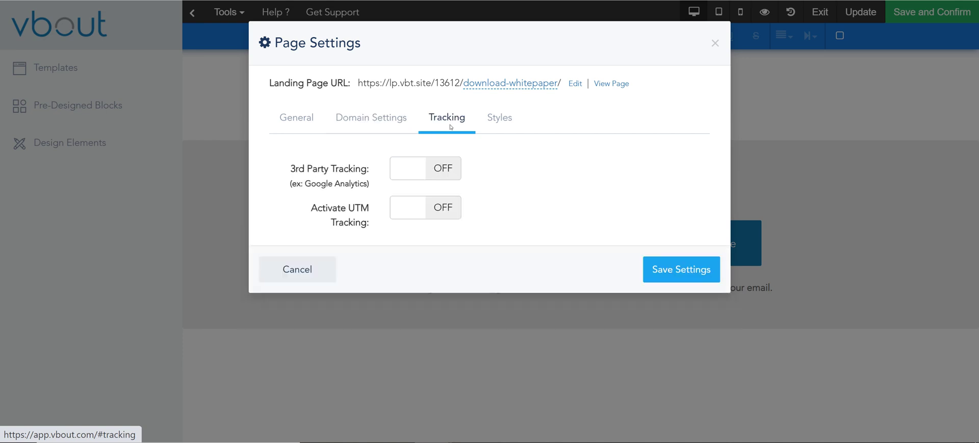
left_click(437, 171)
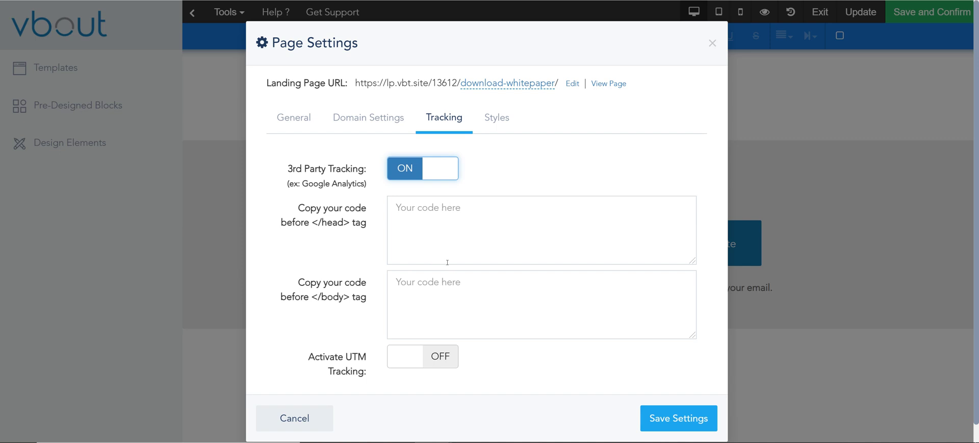
left_click(445, 357)
scroll(542, 287, "down", 3)
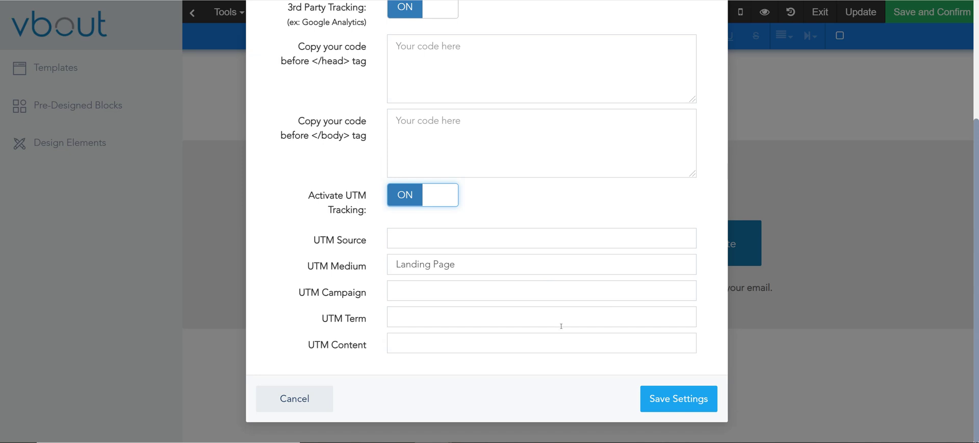
left_click(404, 247)
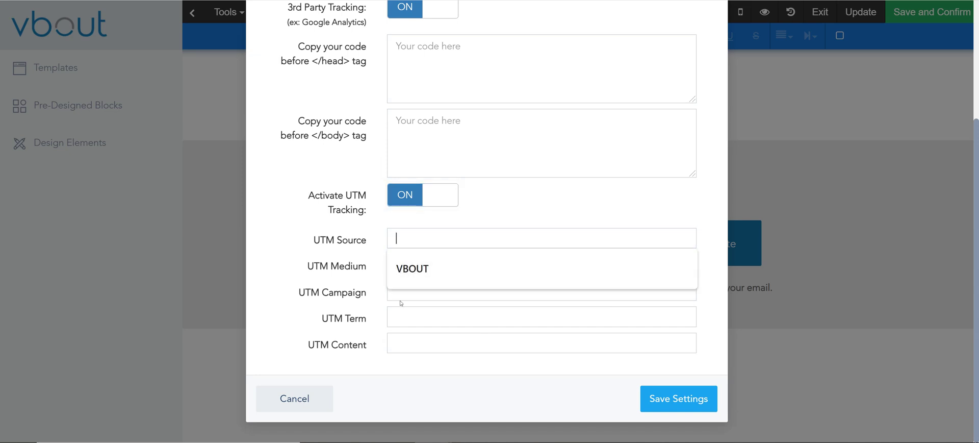
key("Tab")
key("Tab")
key("Tab")
key("Tab")
scroll(406, 325, "up", 3)
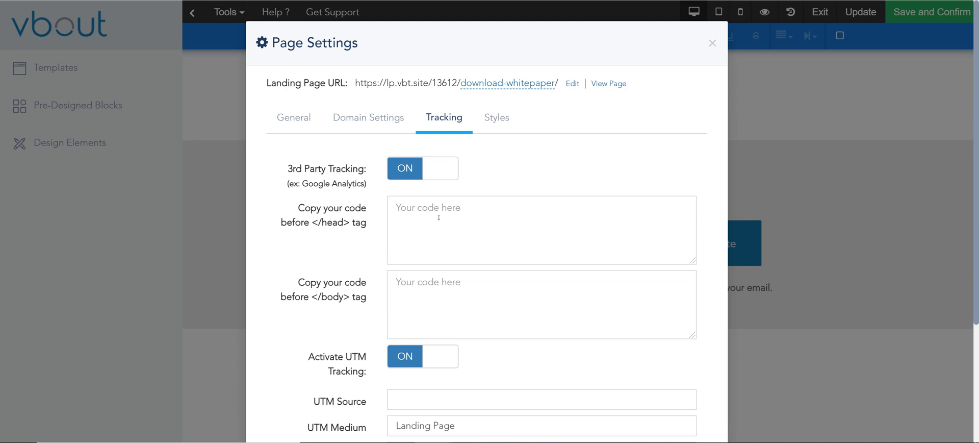
- Review the page width, headline, paragraph, list and link style options and save the page settings
left_click(496, 118)
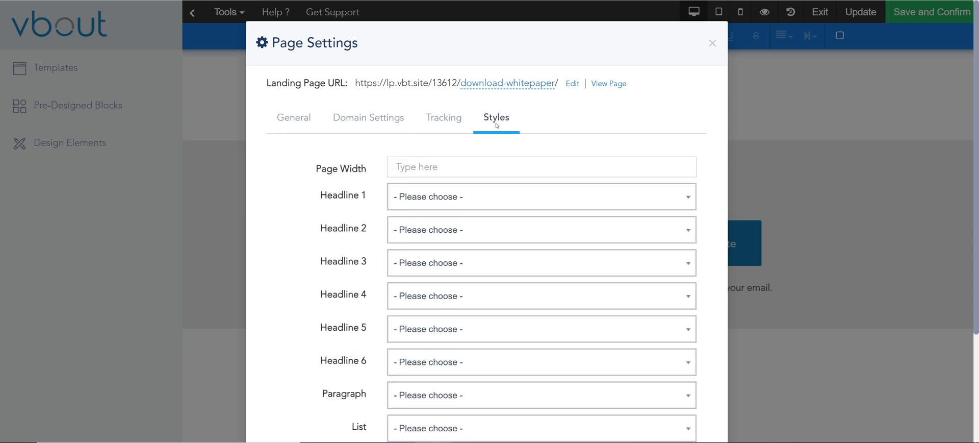
scroll(496, 125, "down", 3)
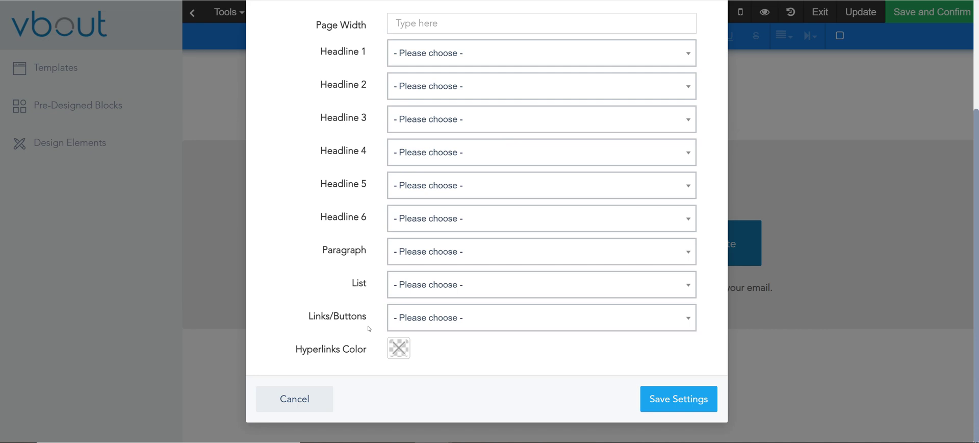
scroll(411, 354, "up", 3)
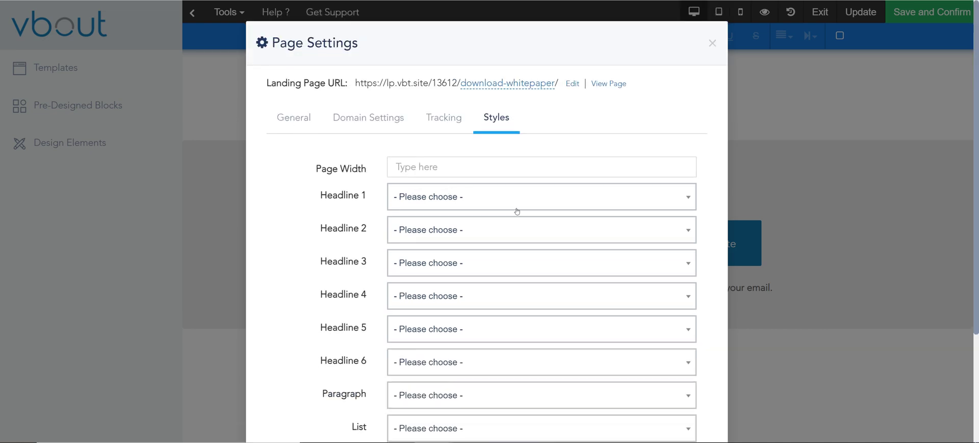
scroll(513, 228, "down", 3)
left_click(672, 398)
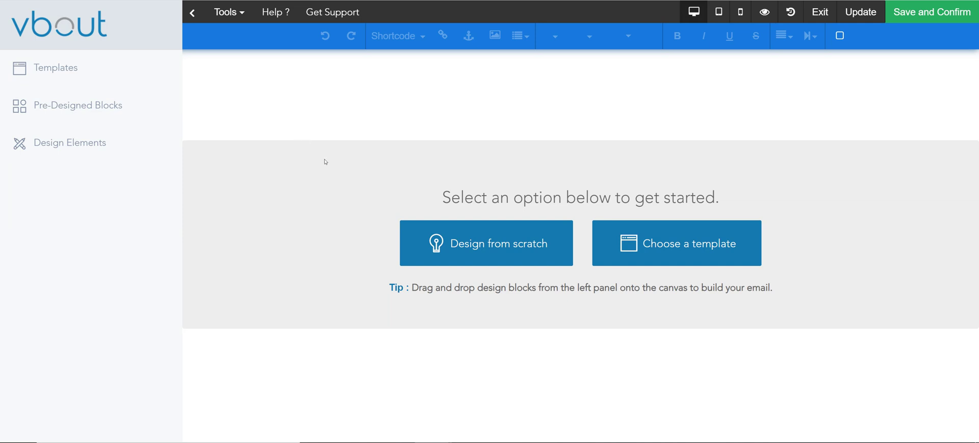
- Reopen the landing page's settings from the editor to check them and close them without changes
left_click(234, 12)
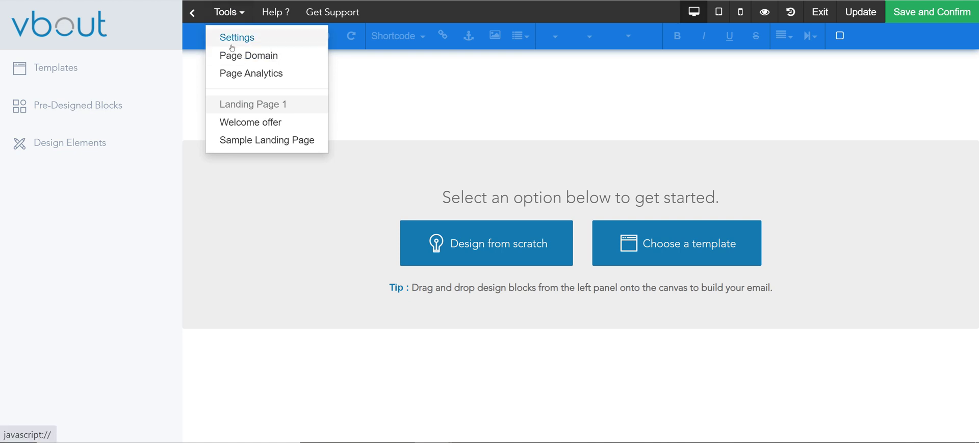
left_click(231, 35)
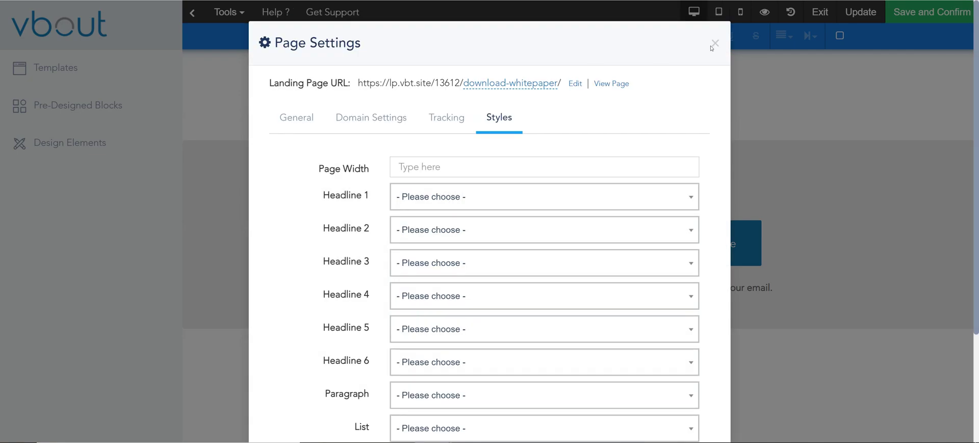
left_click(715, 44)
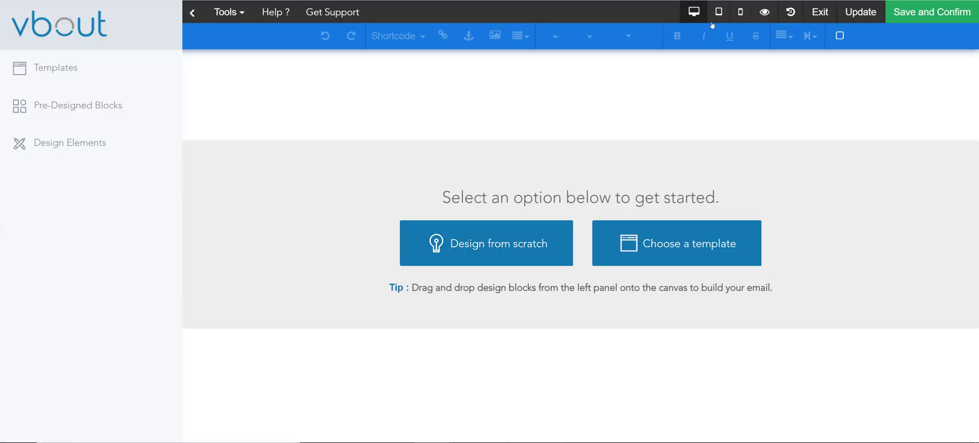
- Switch the editor to the tablet view and review the page's preview options and revision history
left_click(718, 16)
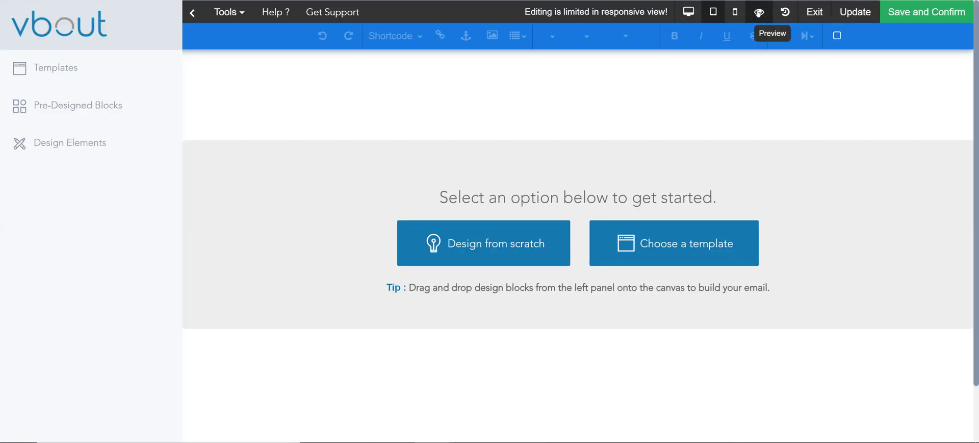
left_click(759, 13)
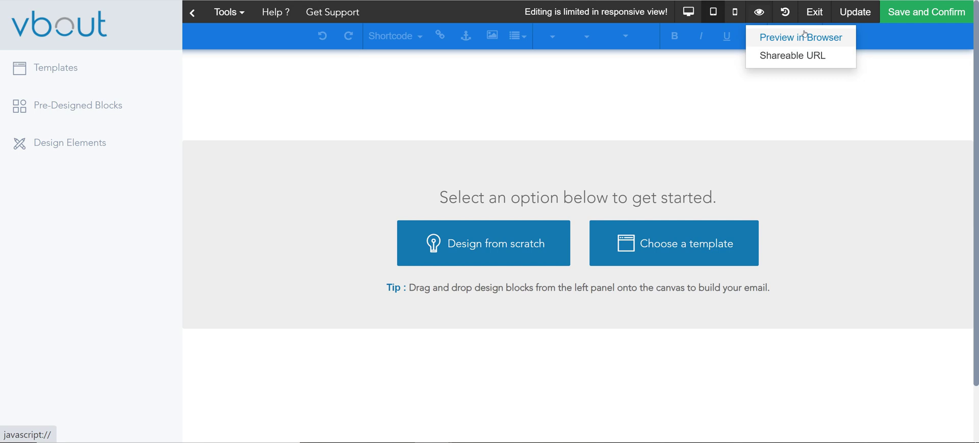
left_click(786, 12)
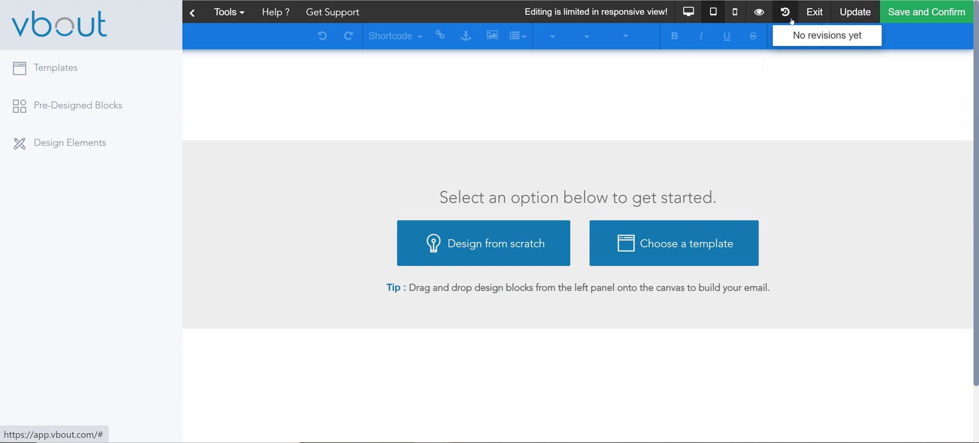
- Try to save and confirm the empty landing page and dismiss the resulting dialog
left_click(926, 12)
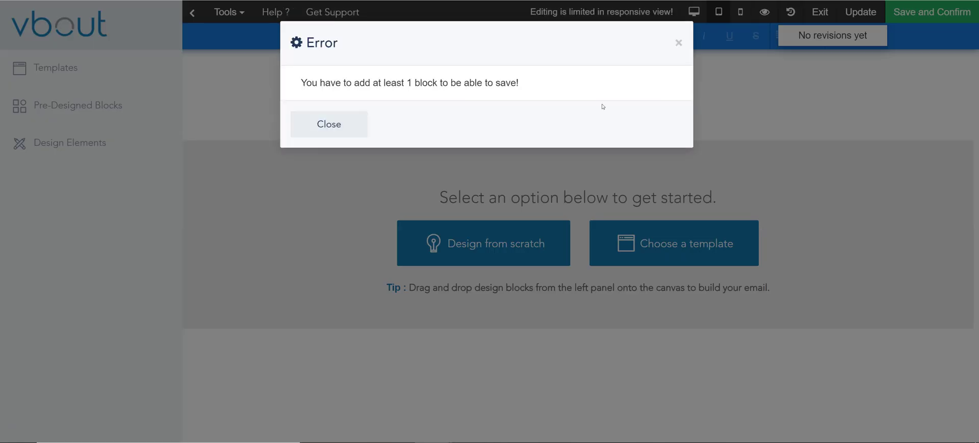
left_click(347, 123)
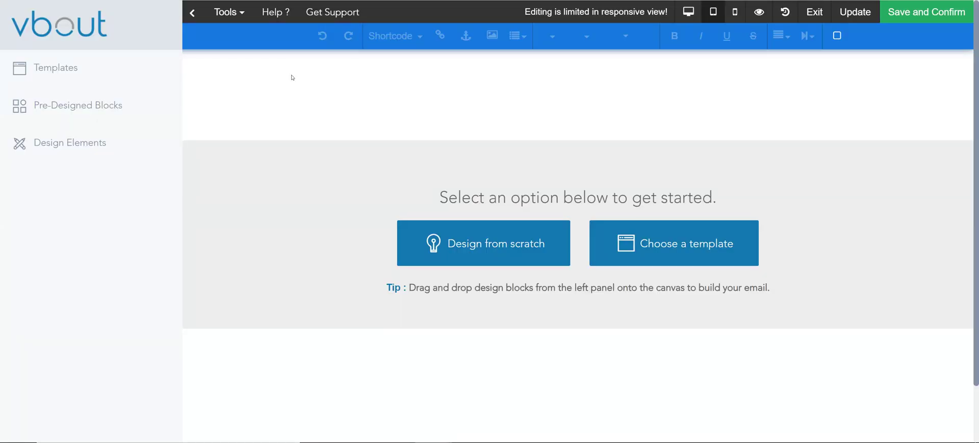